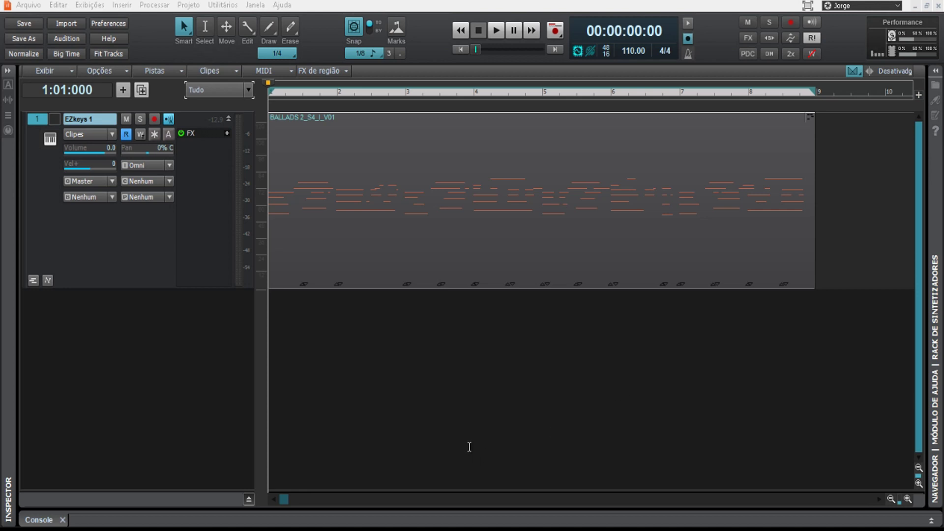
- Play a short stretch of the EZkeys 1 clip from about measure 3, stop playback and rewind to the project start
left_click(445, 408)
key("space")
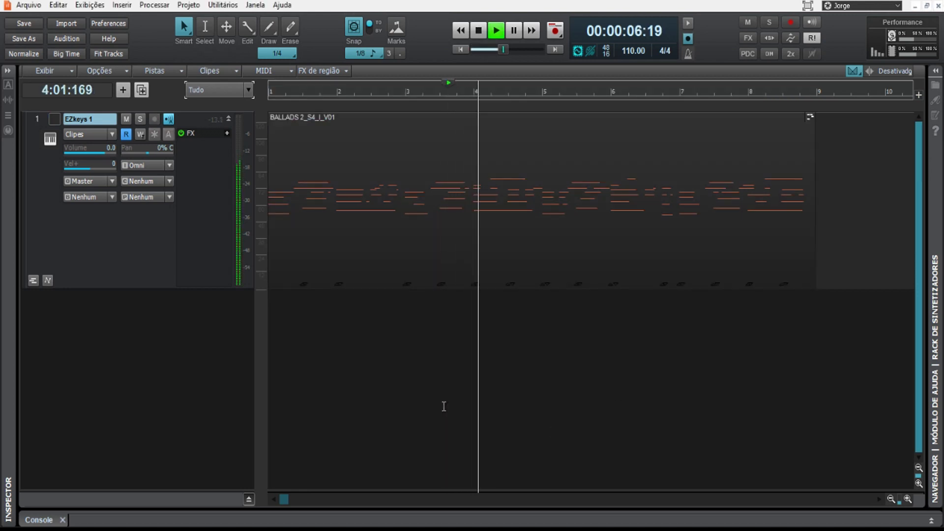
key("space")
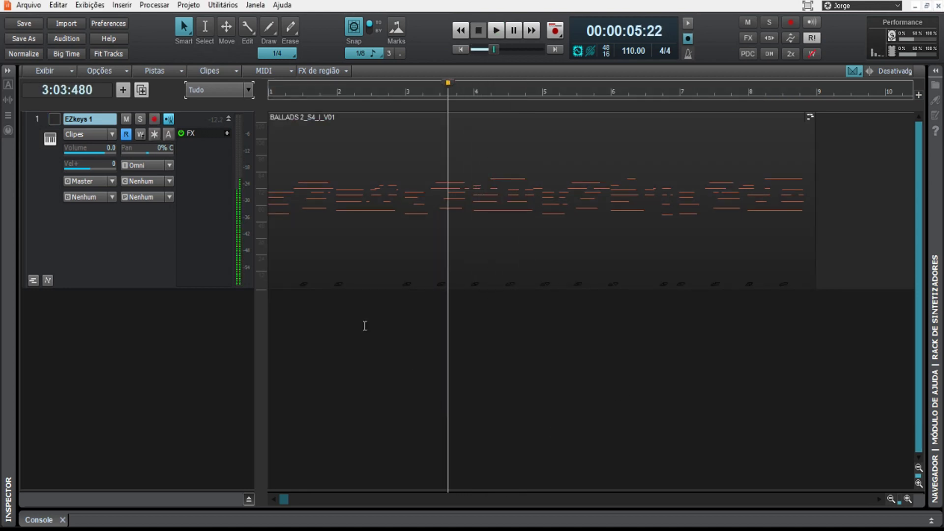
key("w")
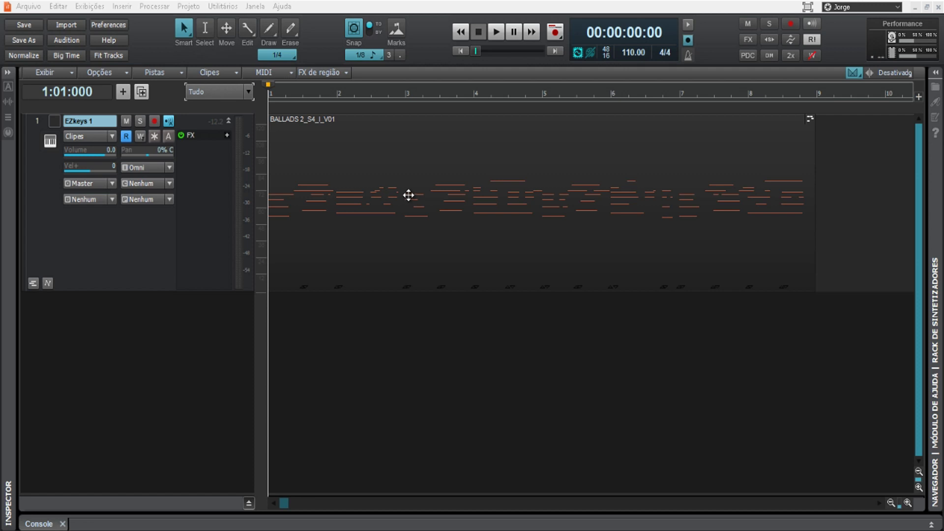
- View the EZkeys 1 track in the piano roll, close that view and collapse the docked area
left_click(89, 6)
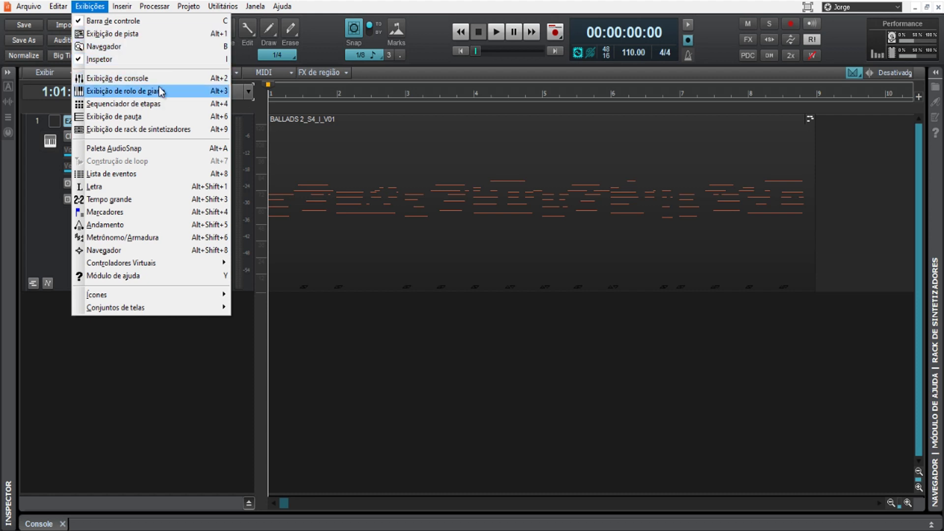
left_click(155, 92)
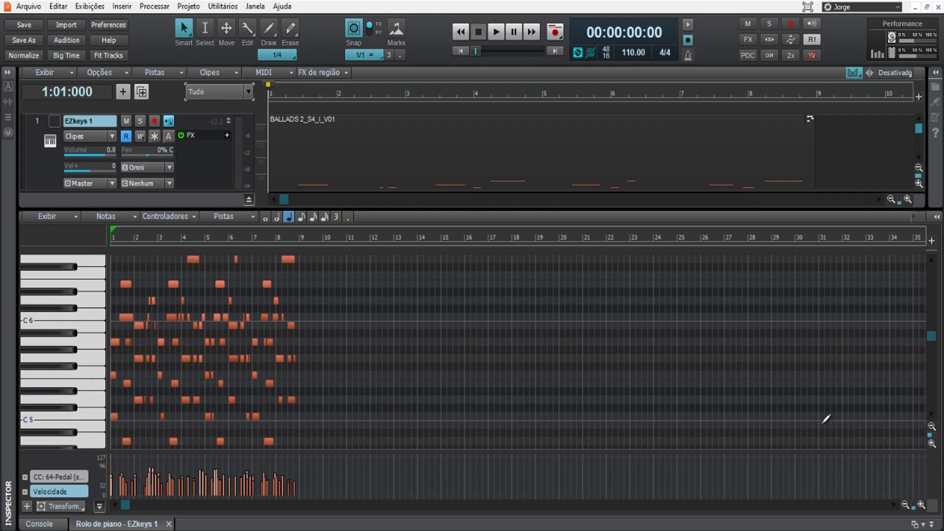
left_click(169, 524)
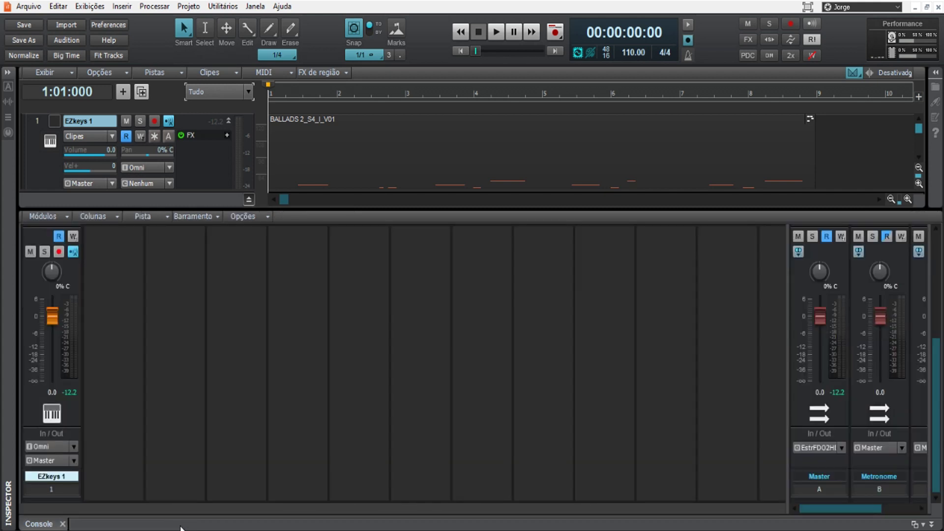
left_click(931, 524)
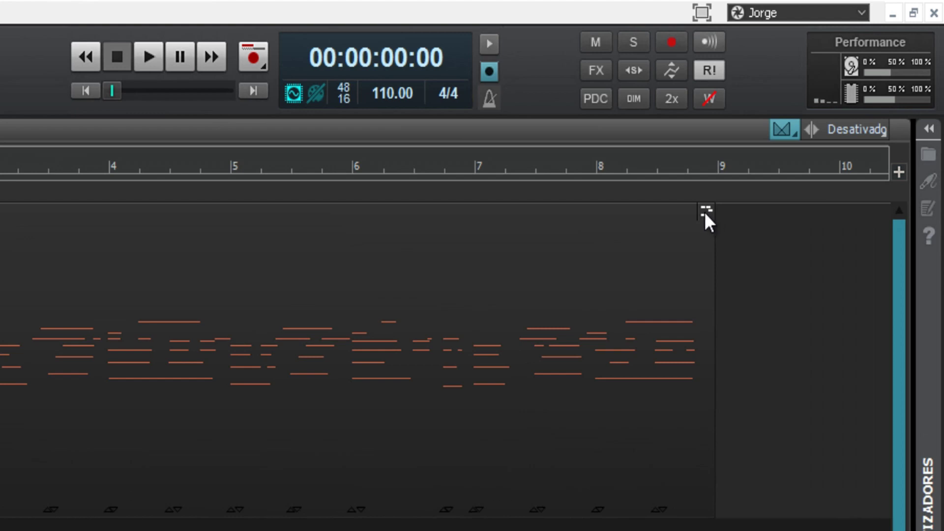
- Open the BALLADS 2_S4_I_V01 clip in the piano roll and in the staff view using the clip's own editor selector
left_click(705, 211)
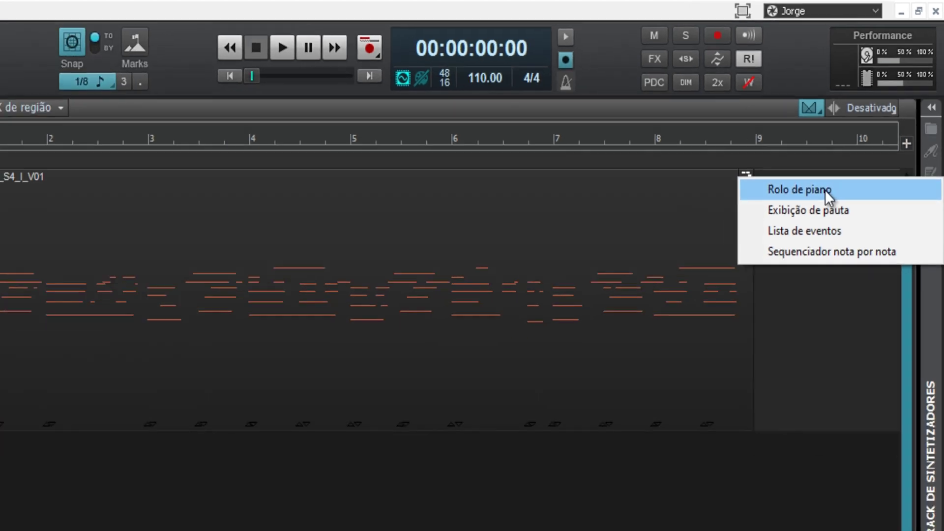
left_click(802, 227)
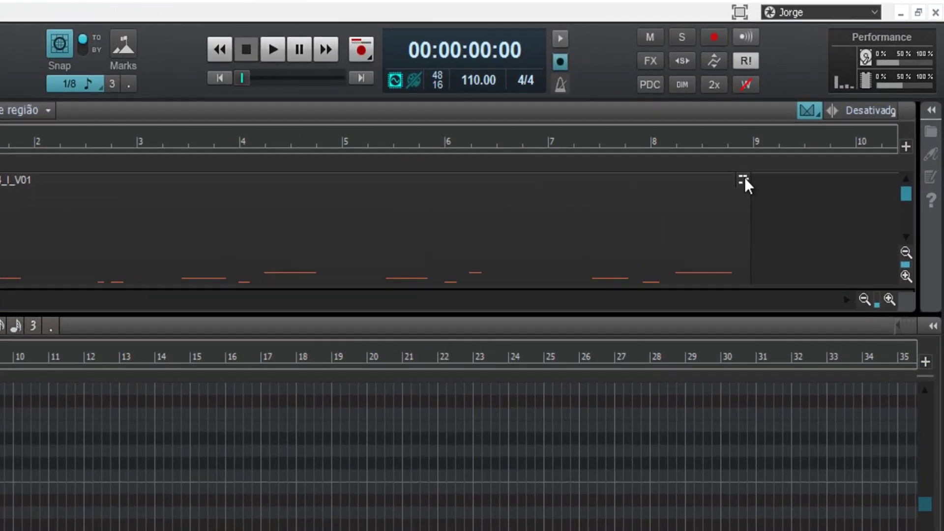
left_click(744, 181)
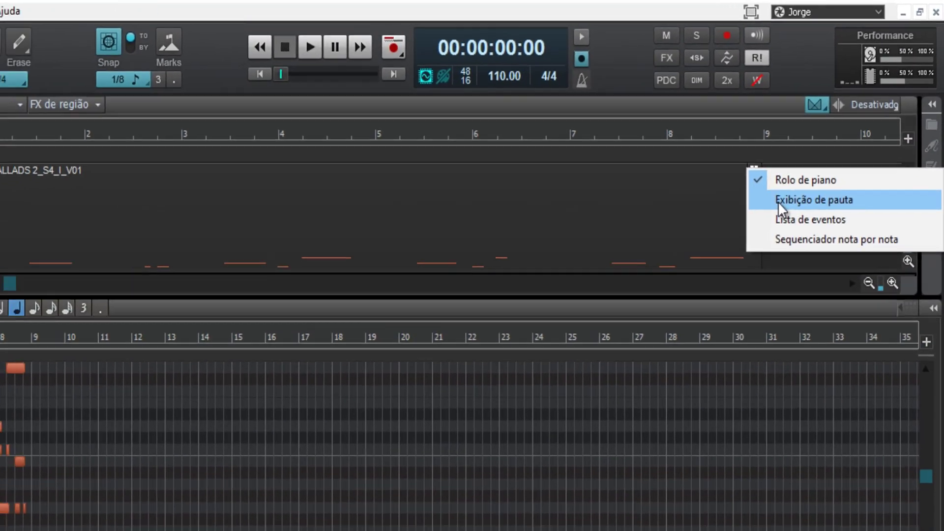
left_click(755, 221)
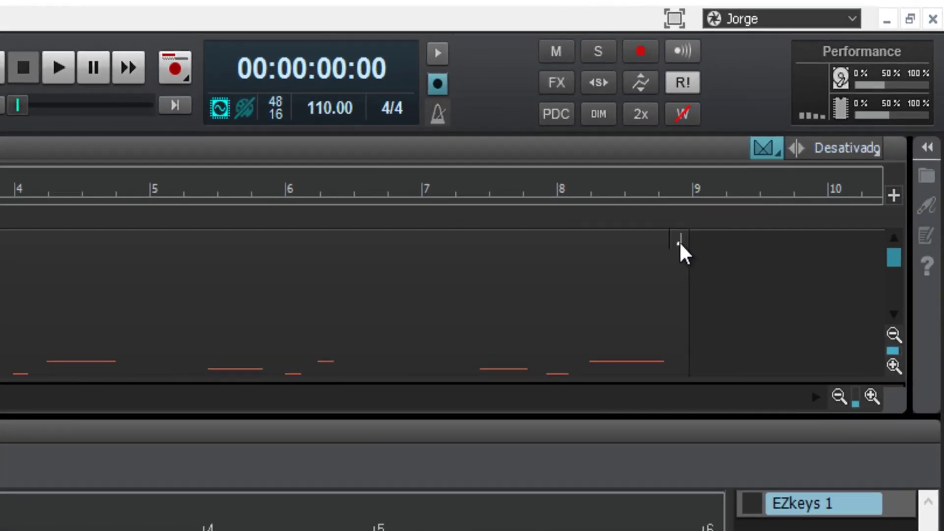
- Show the EZkeys 1 clip in the event list and in the step sequencer
right_click(680, 245)
left_click(727, 317)
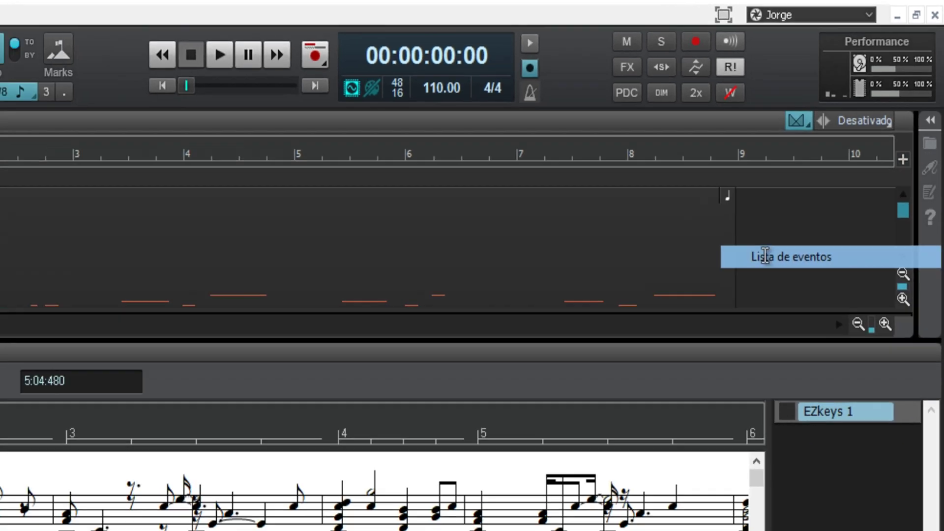
left_click(764, 256)
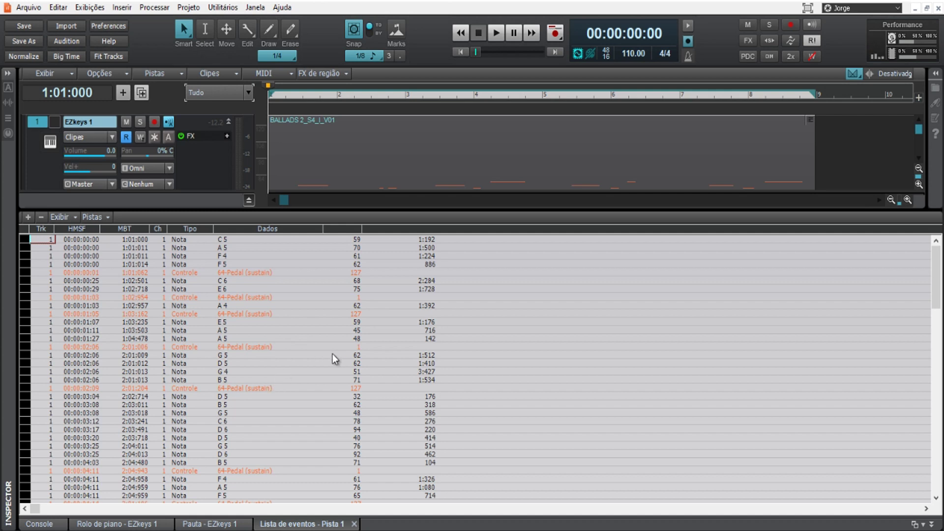
left_click(810, 120)
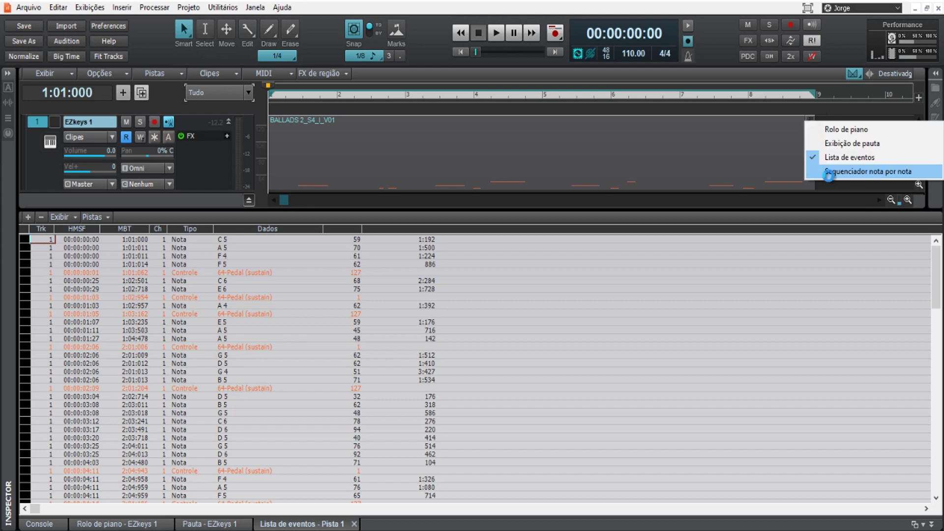
left_click(828, 172)
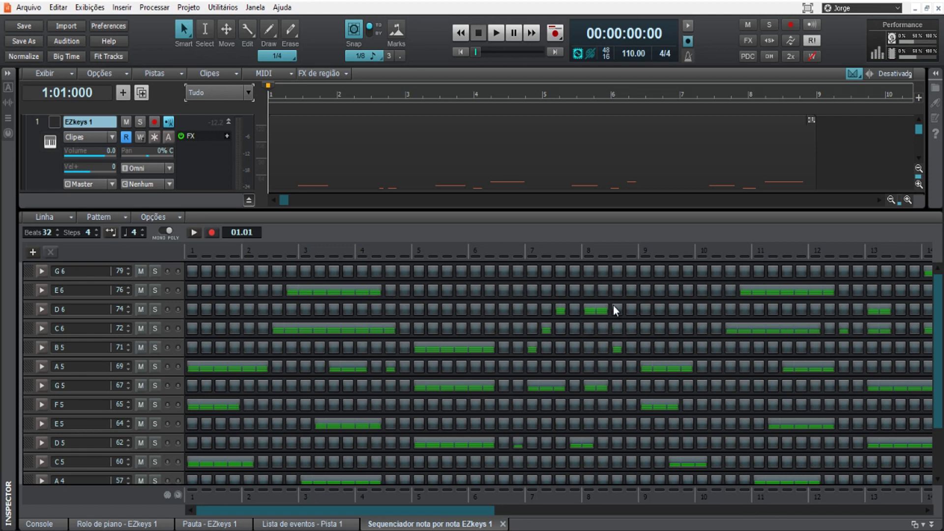
- Close the step sequencer, event list, staff and piano roll views and collapse the docked area
left_click(502, 524)
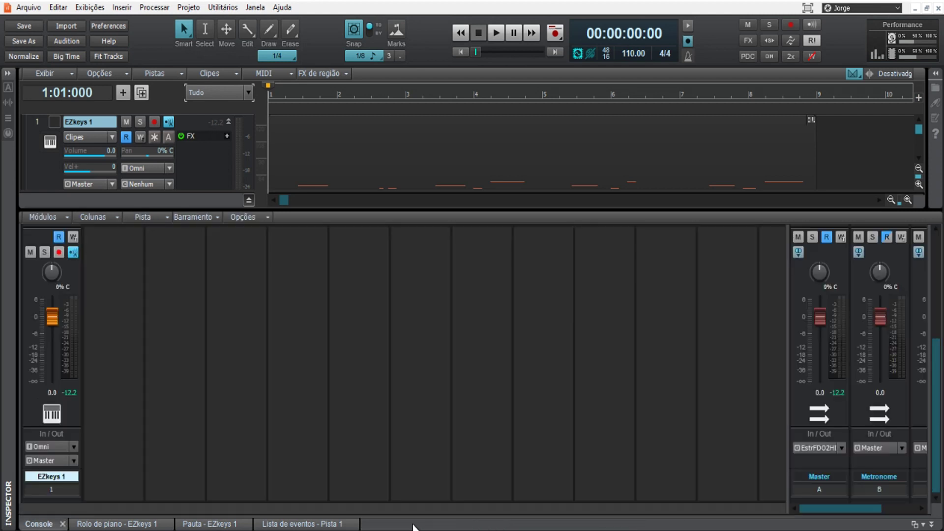
left_click(353, 524)
left_click(247, 524)
left_click(169, 525)
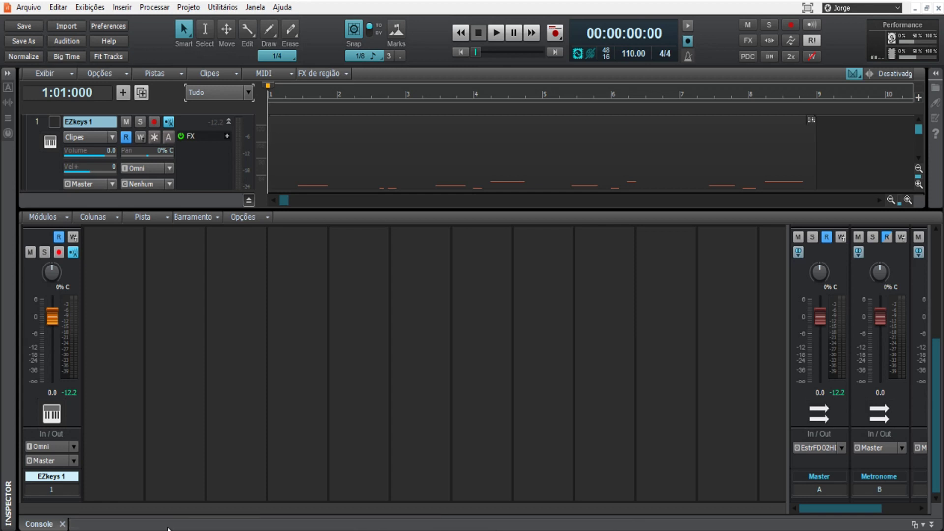
left_click(931, 525)
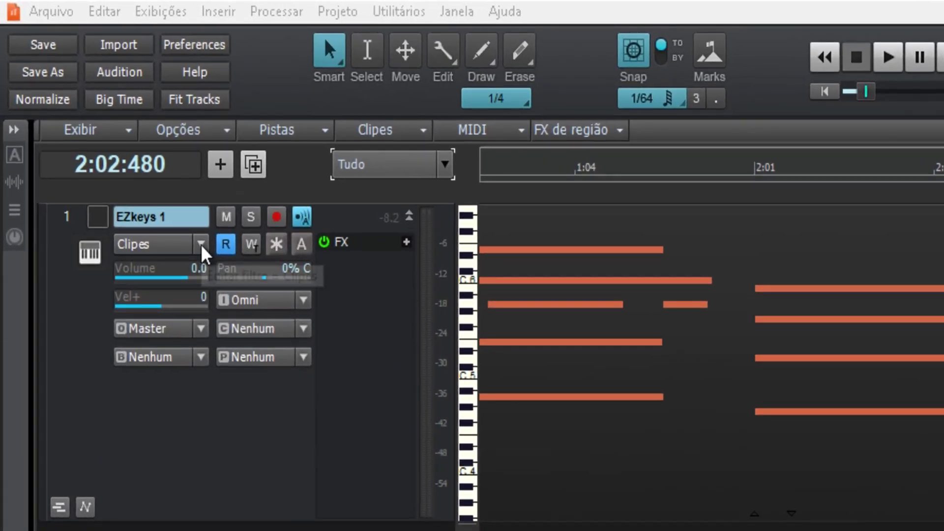
- Set the EZkeys 1 track's edit filter to Notas and add the CC: 64-Pedal (sustain) controller display to the notes
left_click(201, 246)
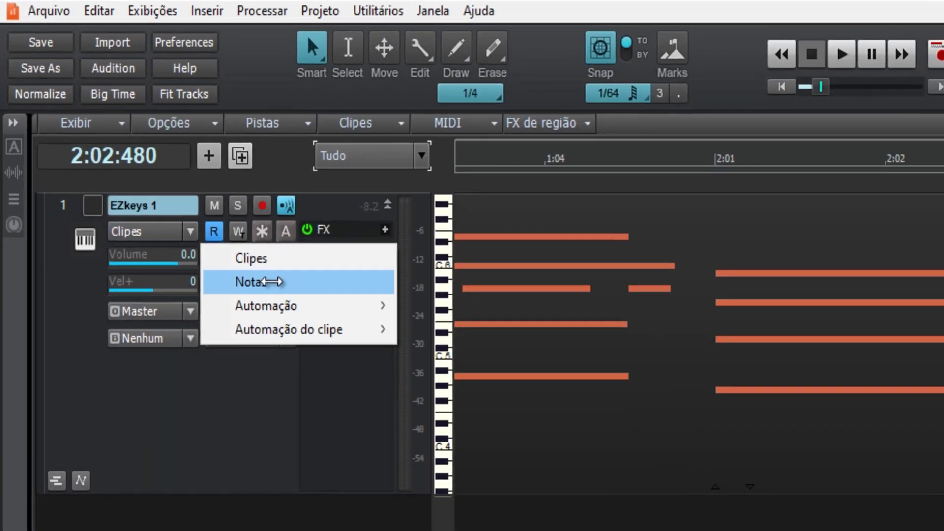
left_click(266, 298)
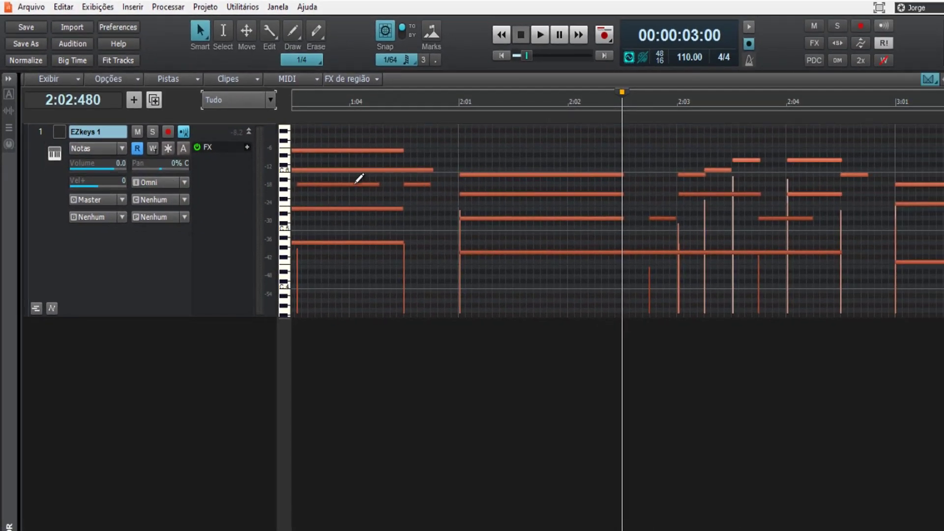
left_click(123, 148)
mouse_move(165, 182)
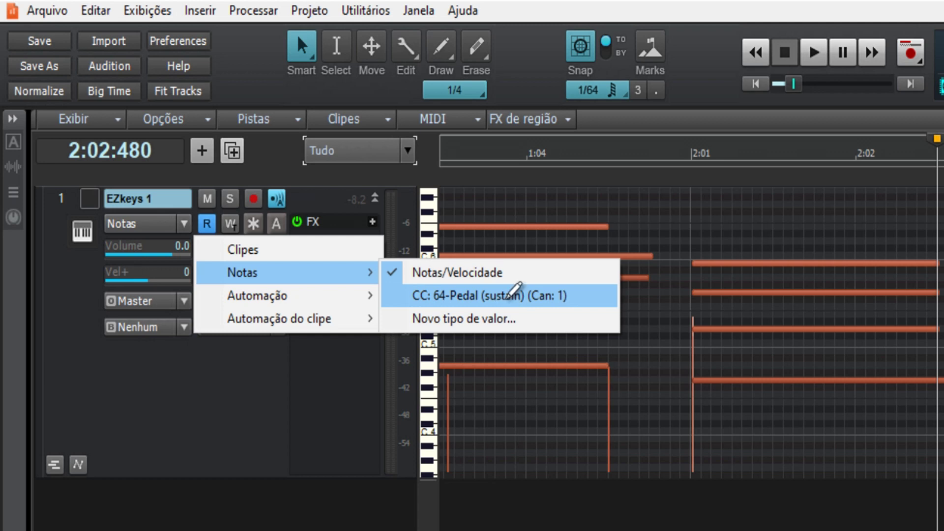
left_click(513, 295)
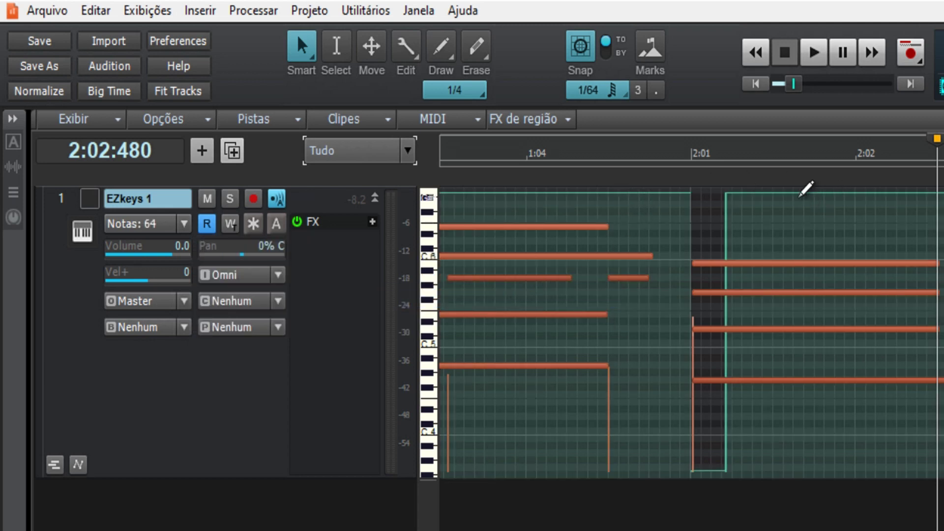
- Examine the MIDI event types and controller values offered for a new note value type, and dismiss the dialog without adding one
left_click(184, 224)
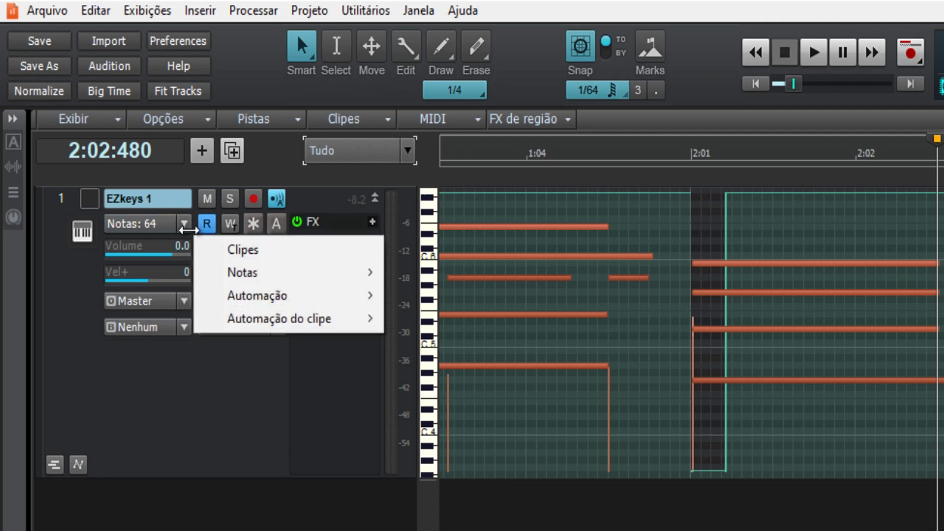
mouse_move(270, 273)
left_click(465, 319)
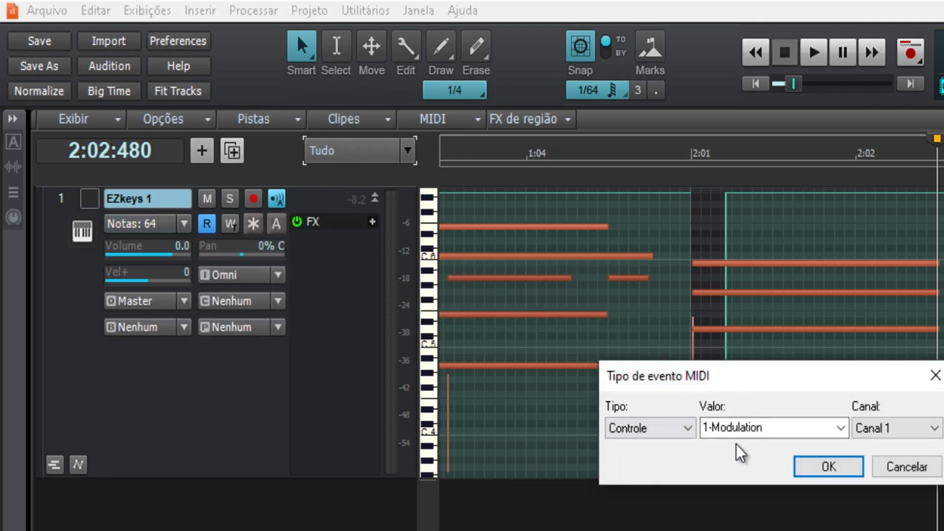
left_click(689, 430)
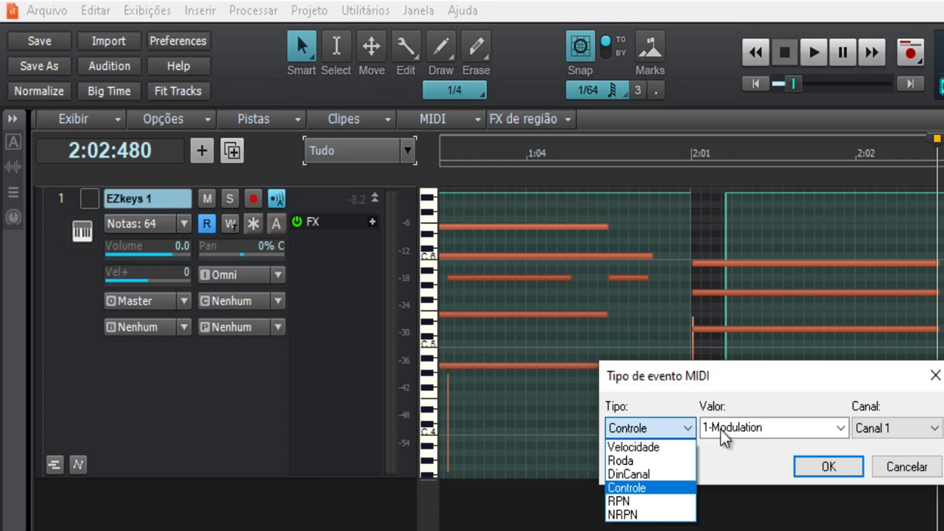
left_click(841, 429)
left_click(841, 429)
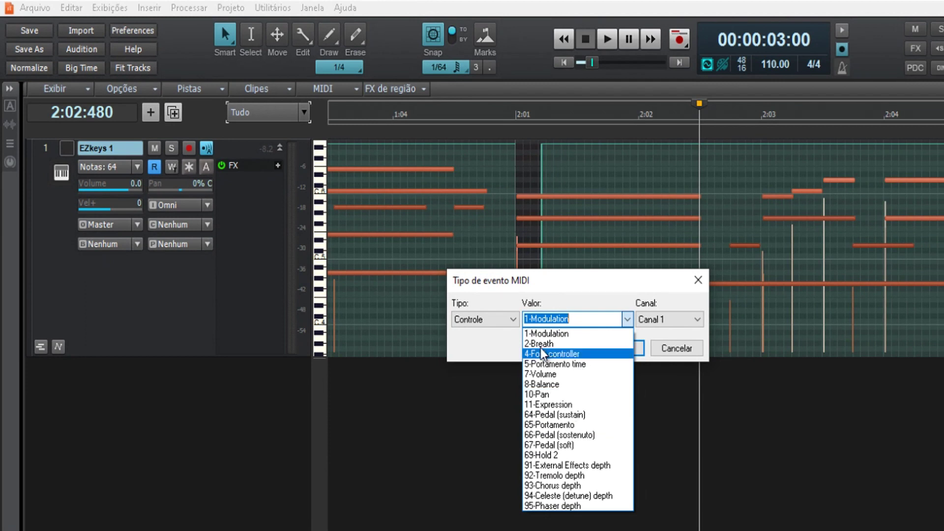
left_click(451, 417)
left_click(664, 350)
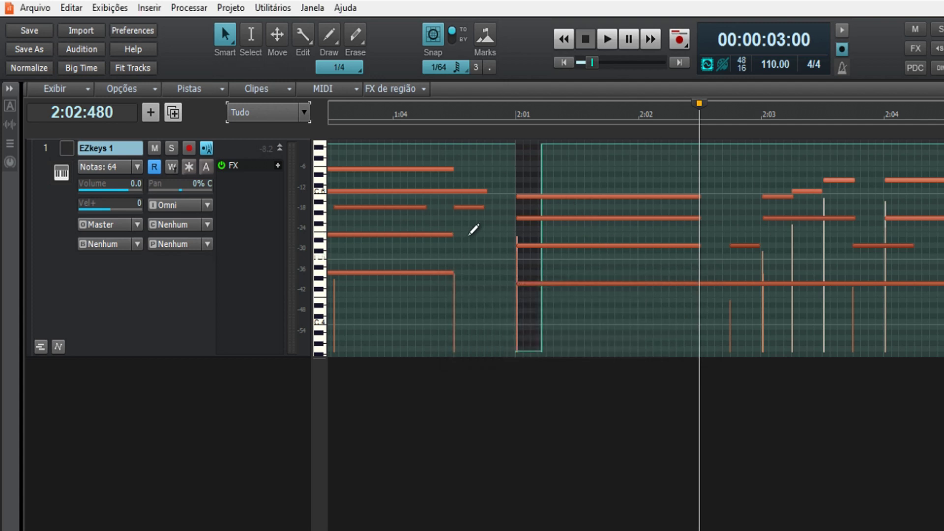
- Browse the automation parameters in the EZkeys 1 track's edit filter and switch the display to the clip automation Velocidade
left_click(154, 167)
mouse_move(177, 206)
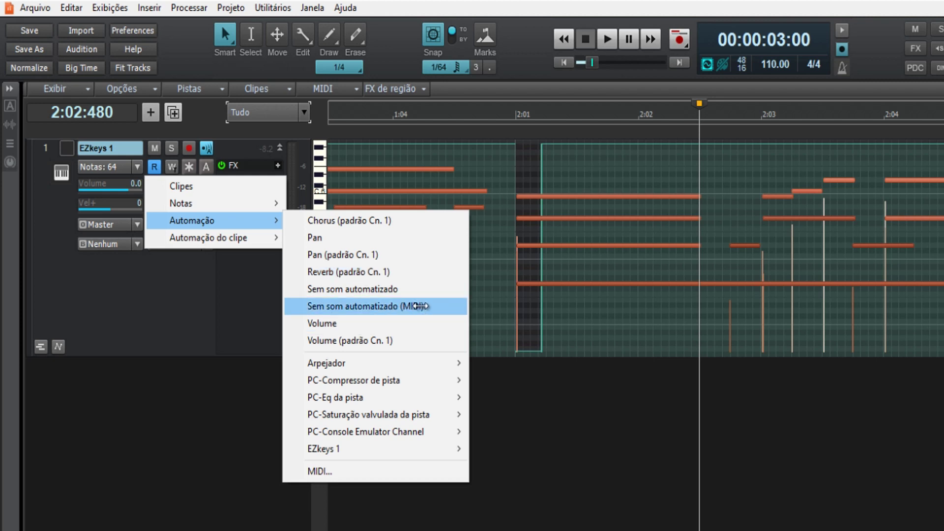
mouse_move(426, 406)
mouse_move(394, 401)
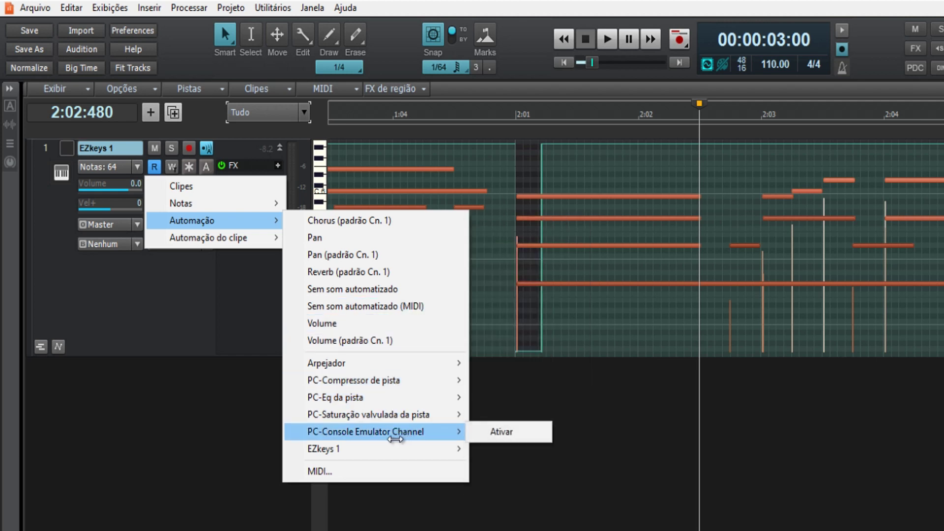
mouse_move(353, 445)
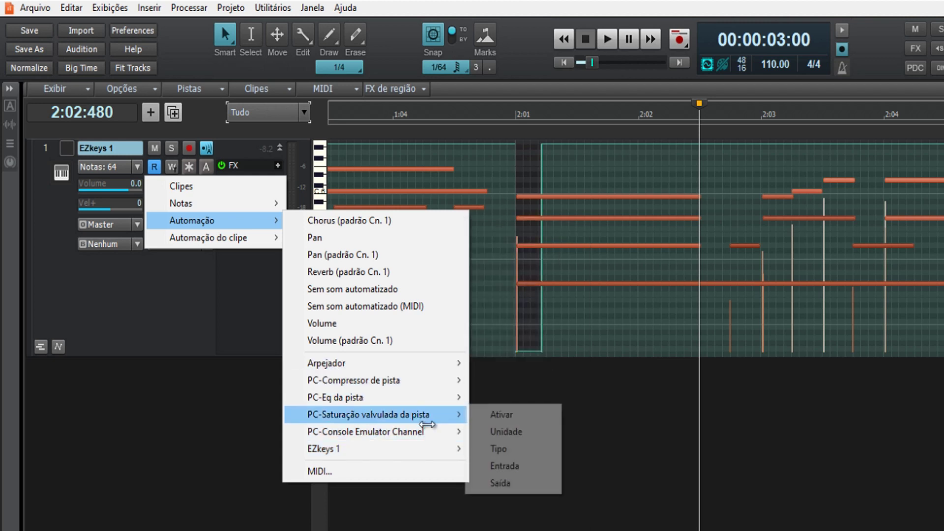
mouse_move(331, 409)
mouse_move(405, 448)
mouse_move(364, 398)
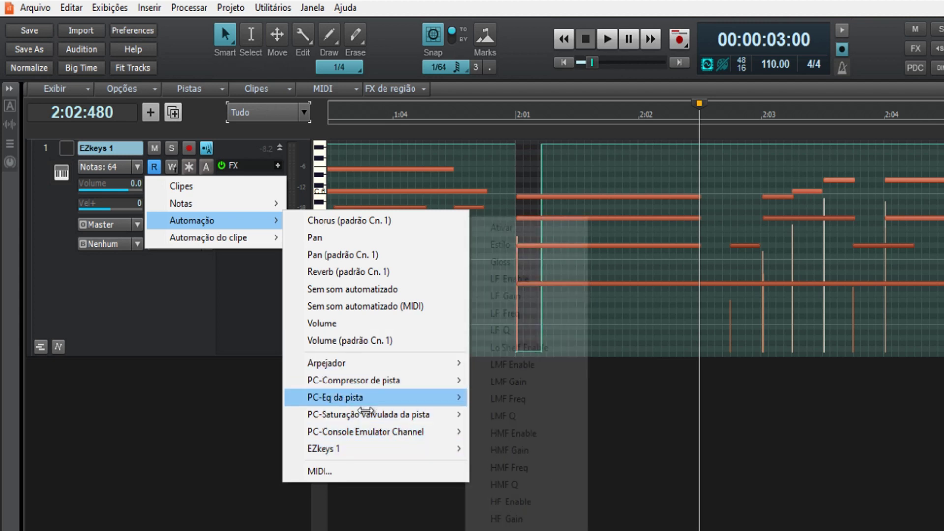
mouse_move(256, 238)
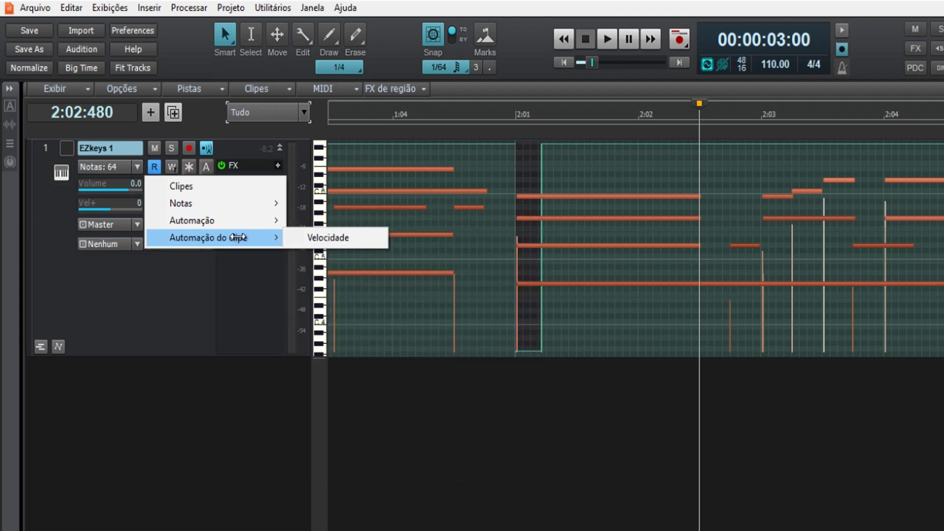
left_click(332, 238)
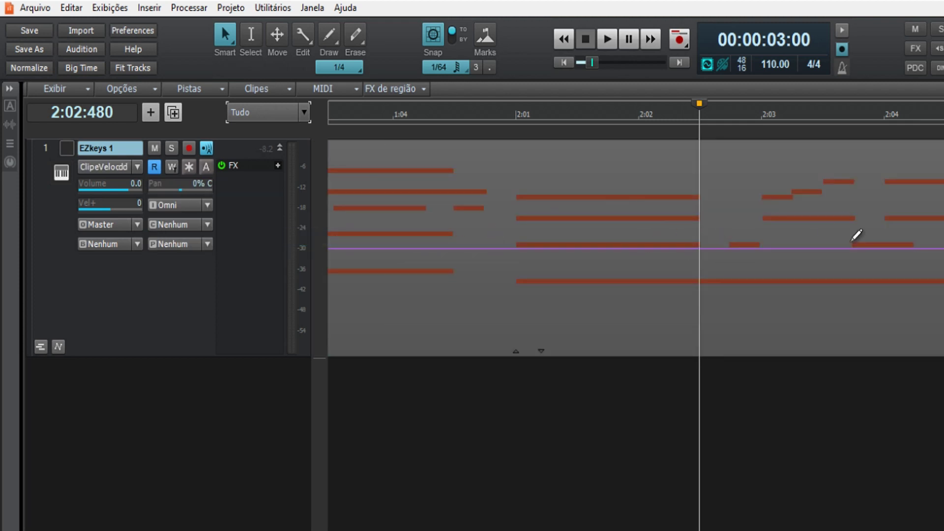
- Return the EZkeys 1 track's edit filter to Clipes and open the clip in the piano roll directly from the track
left_click(138, 168)
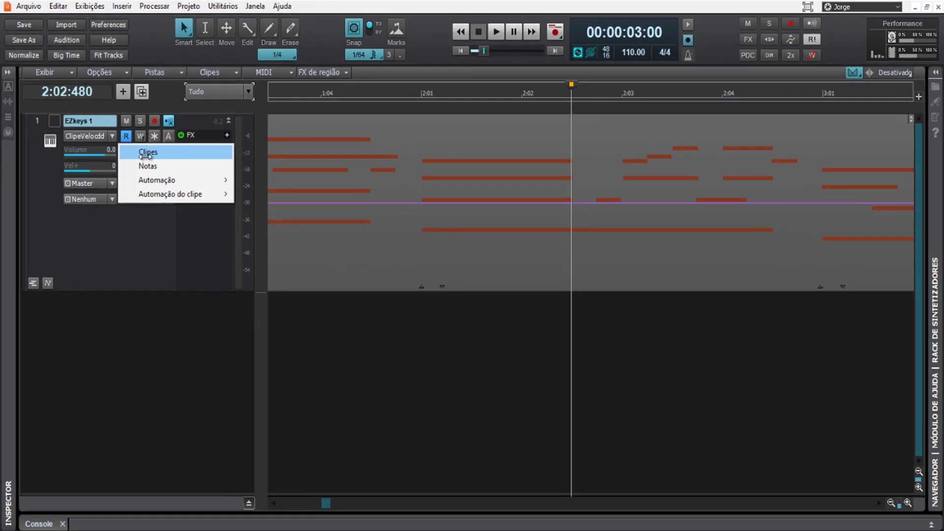
left_click(147, 154)
double_click(385, 203)
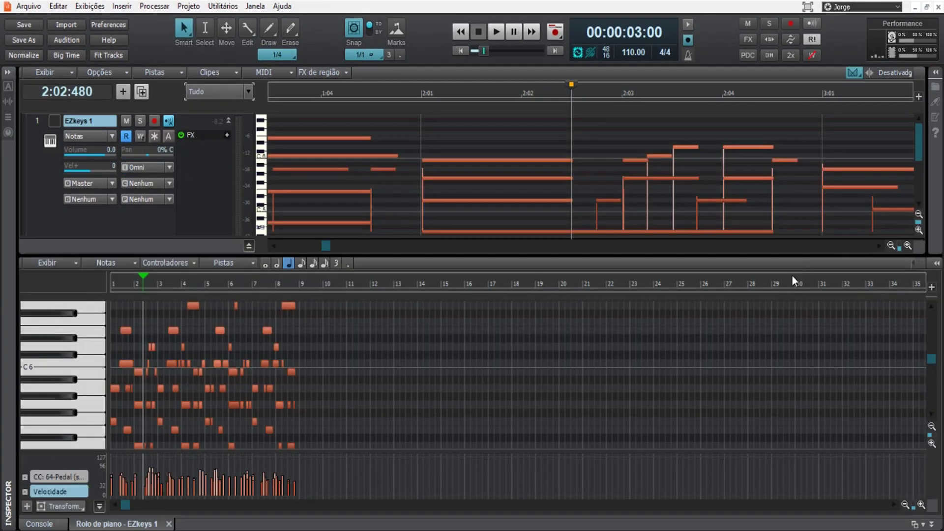